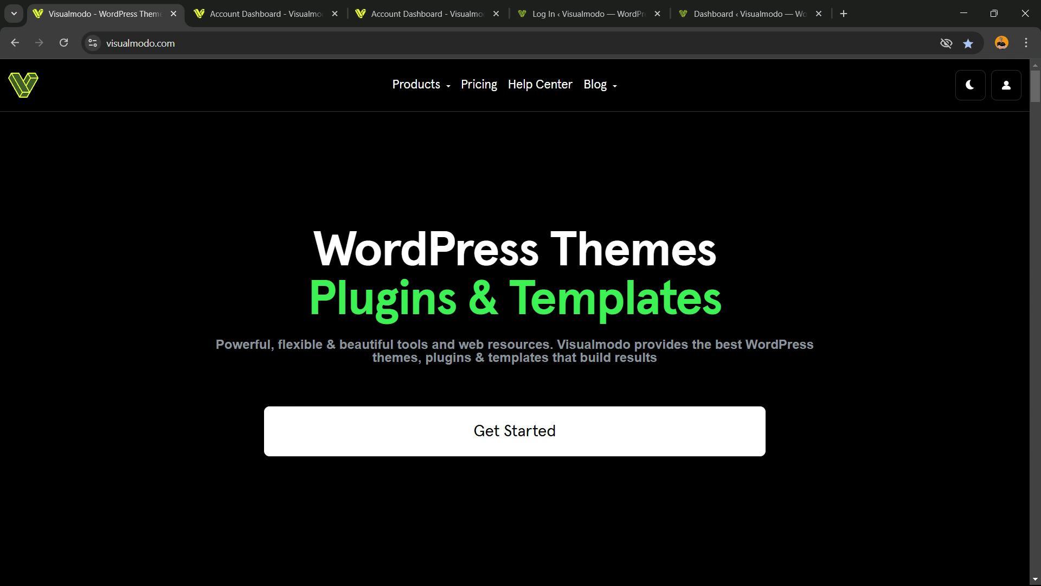
Open the WordPress Themes catalogue from the site's products and browse the available theme designs
mouse_move(416, 84)
left_click(434, 172)
scroll(515, 358, "down", 15)
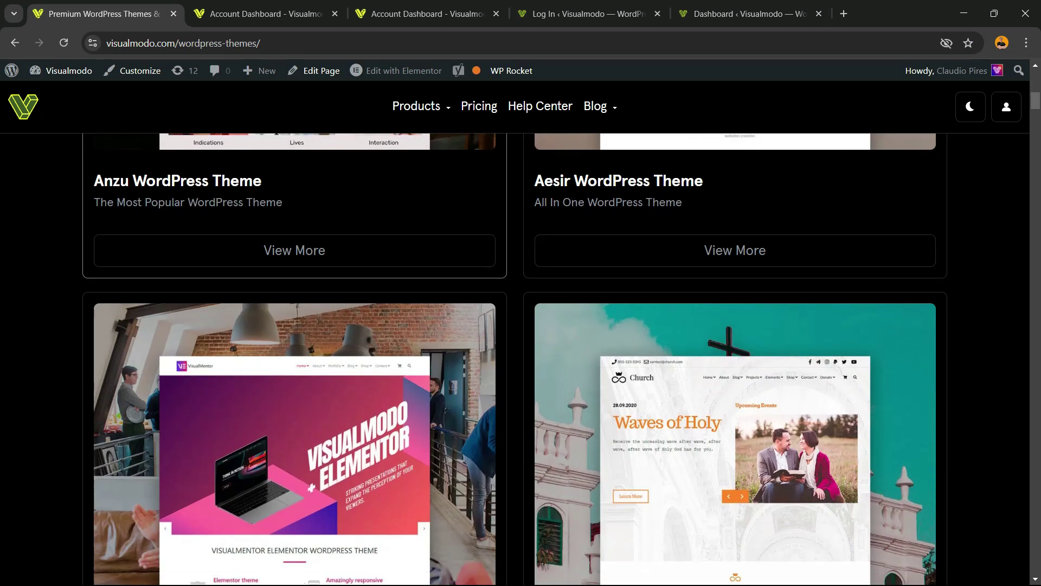
scroll(293, 477, "up", 10)
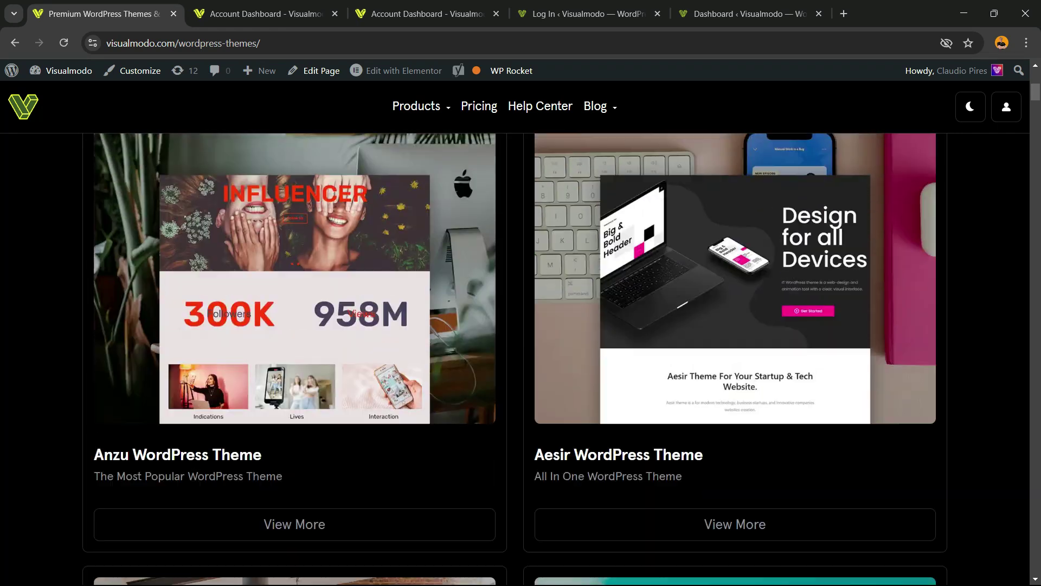
scroll(293, 477, "down", 12)
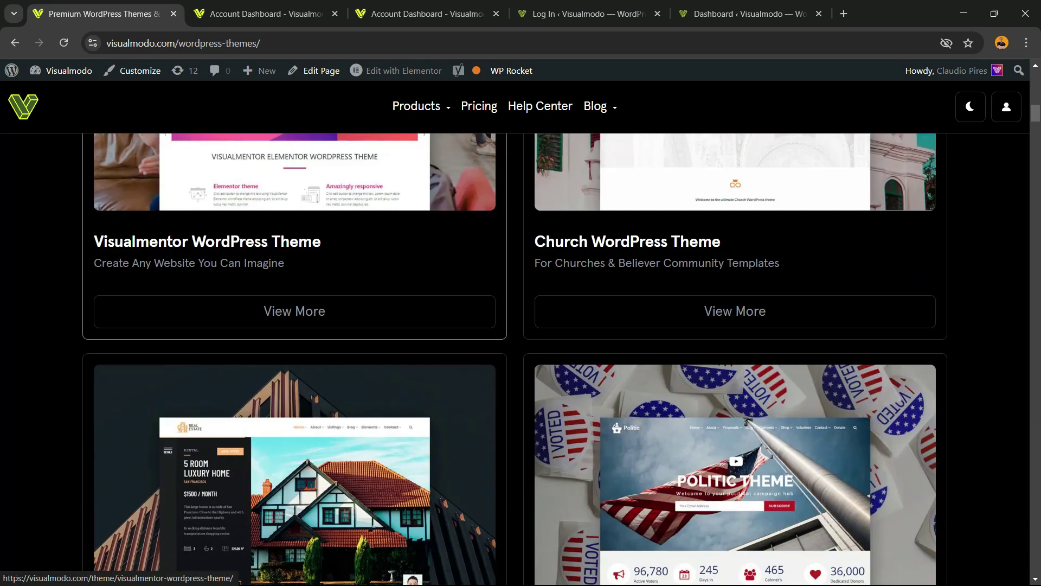
scroll(293, 244, "down", 15)
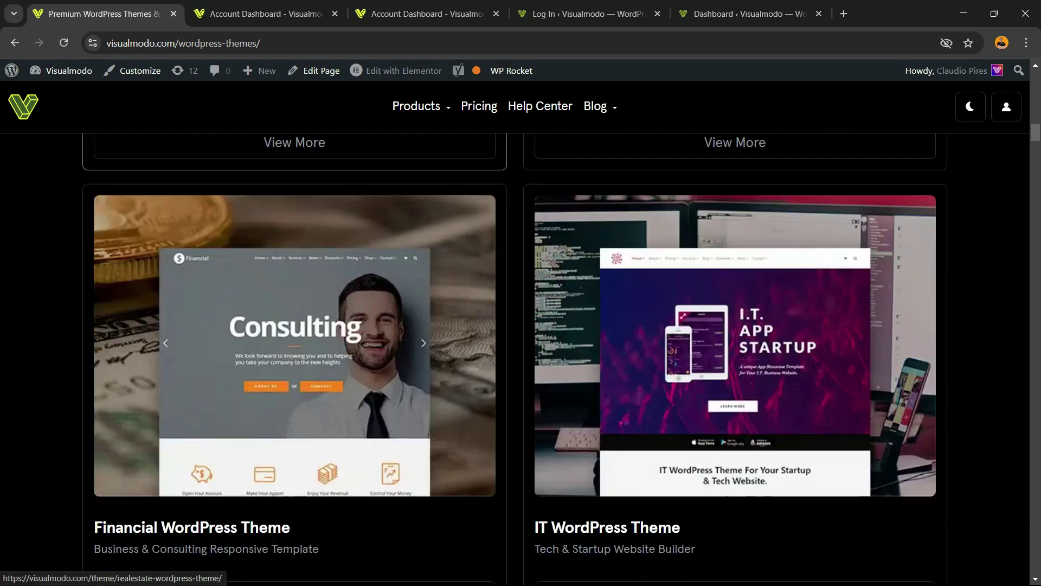
scroll(293, 244, "down", 9)
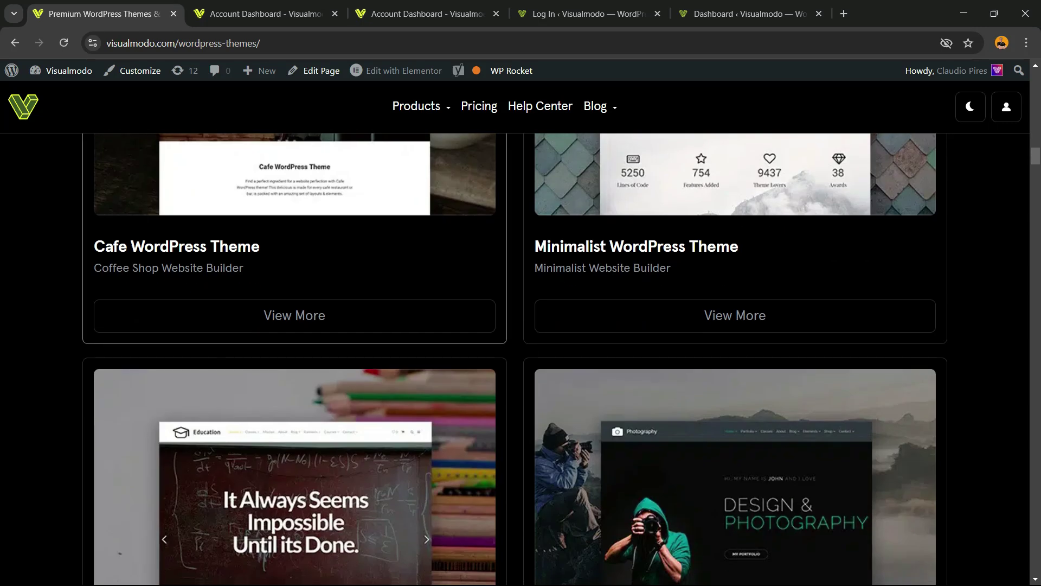
scroll(293, 244, "down", 20)
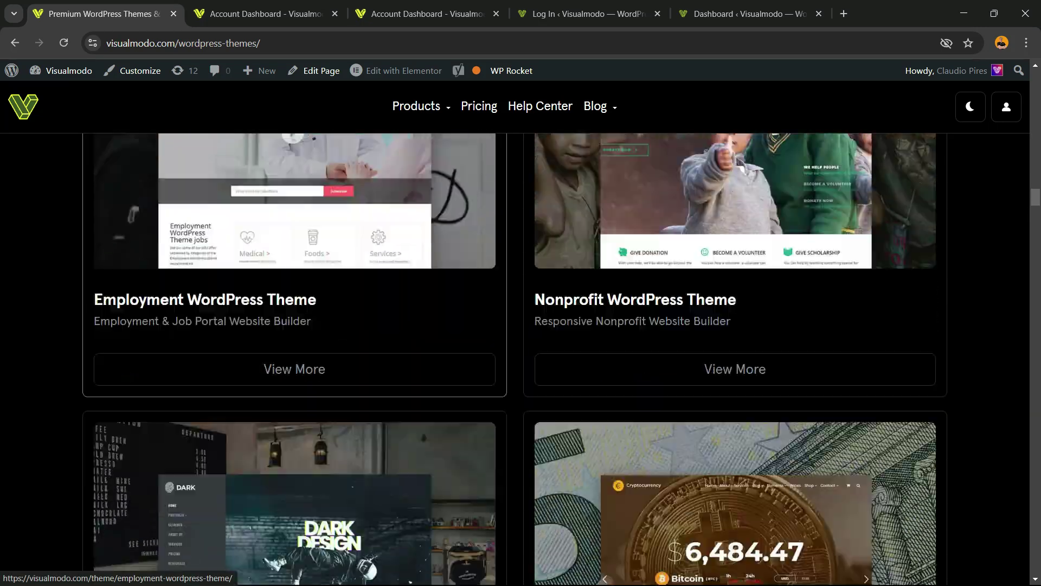
scroll(515, 360, "down", 10)
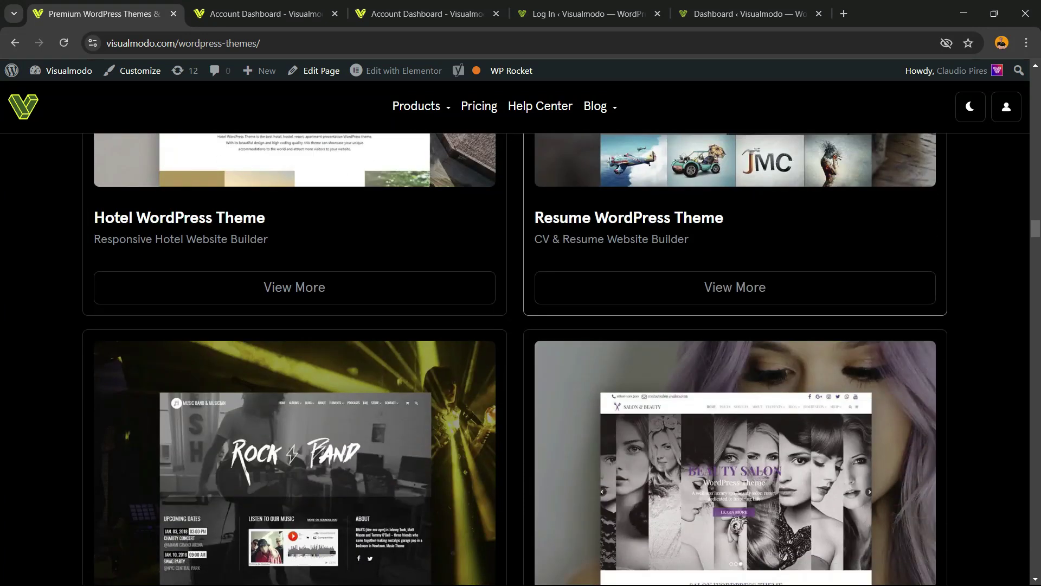
scroll(735, 359, "up", 10)
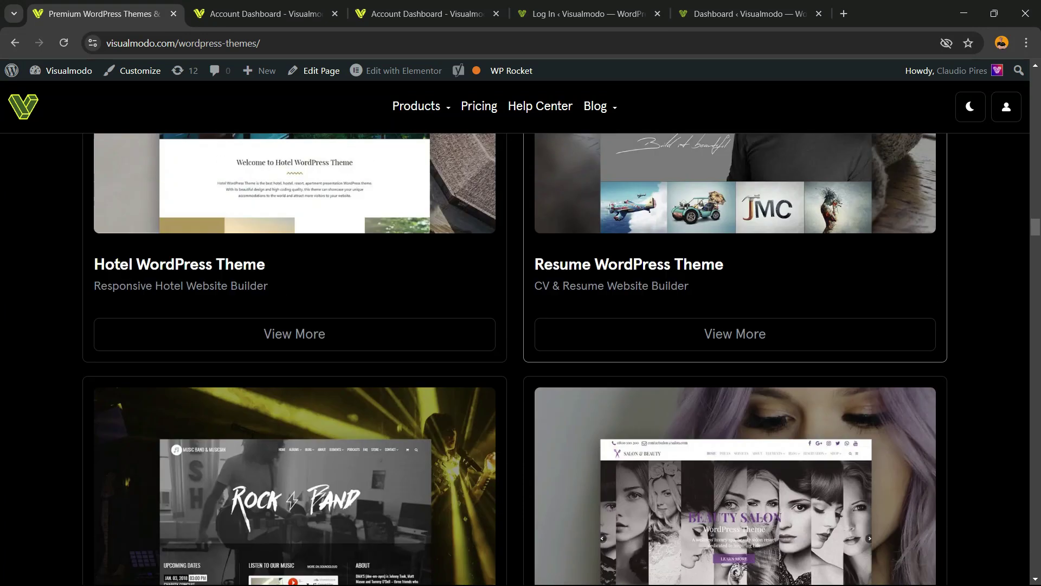
scroll(734, 359, "down", 5)
scroll(734, 359, "up", 20)
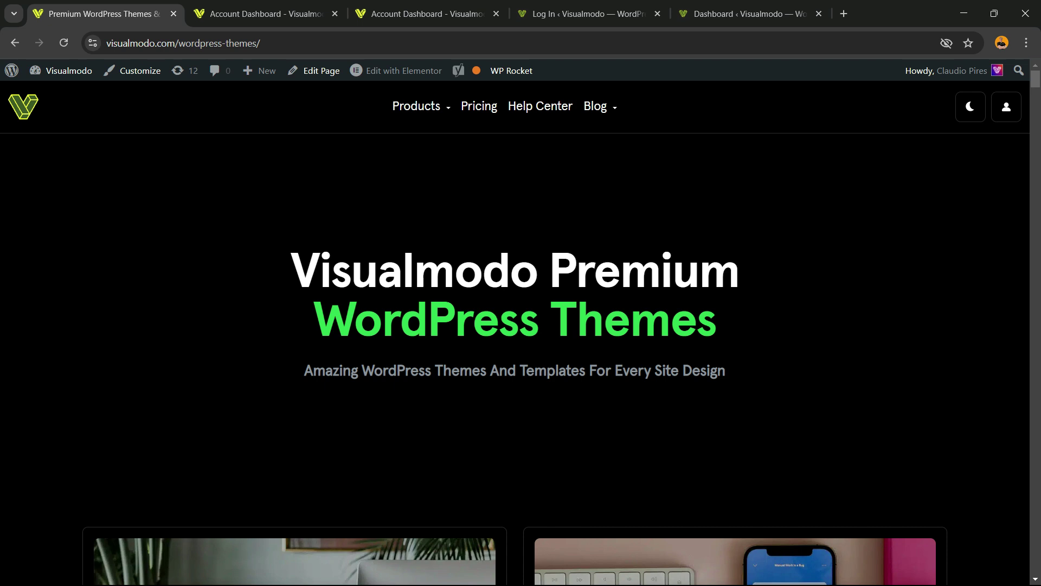
Go to the signed-in account dashboard's API Downloads and download the Lifetime Membership theme bundle
left_click(1006, 108)
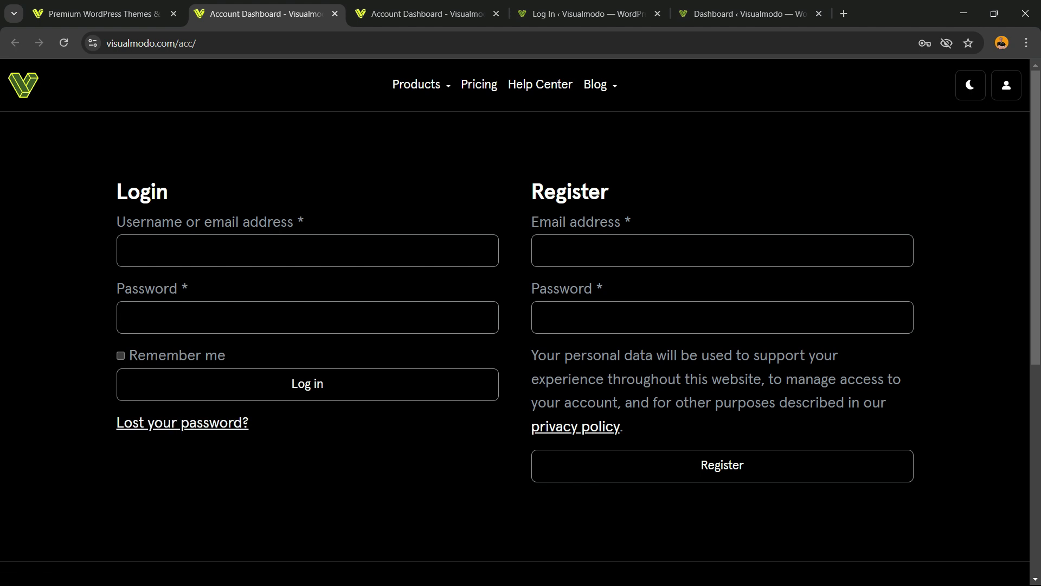
key("ctrl+Tab")
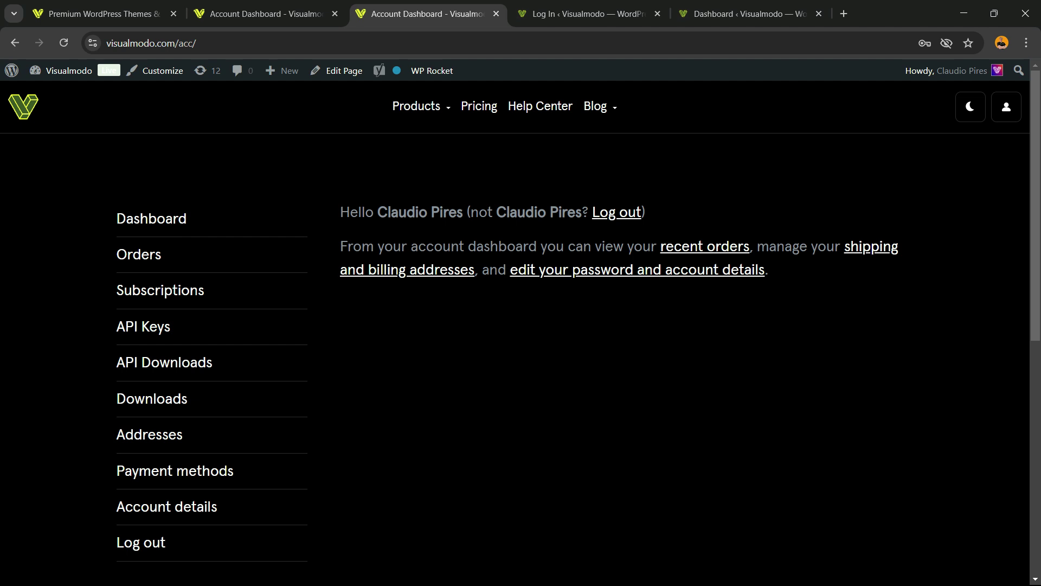
left_click_drag(117, 362, 195, 363)
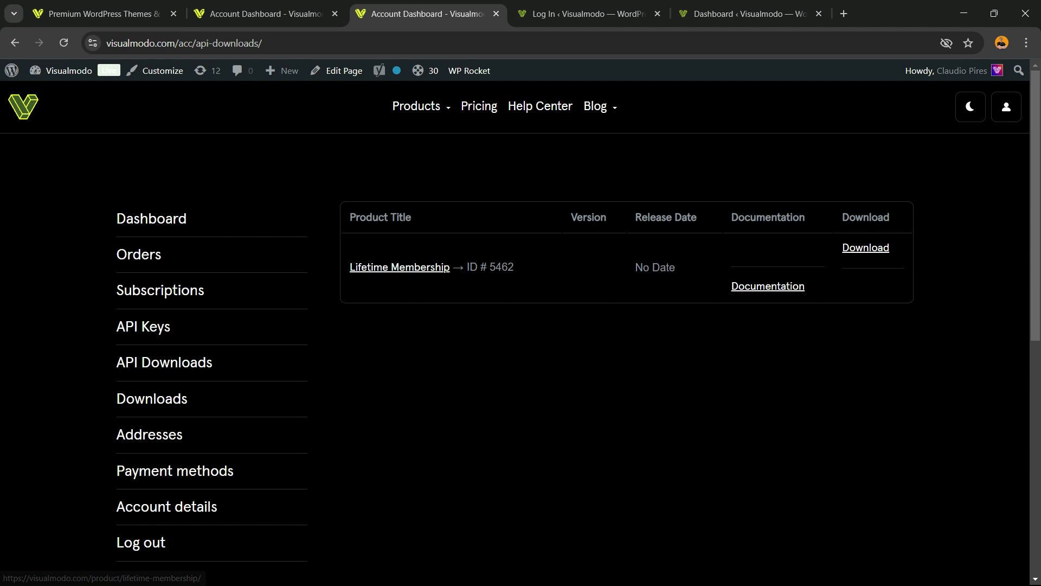
left_click(866, 248)
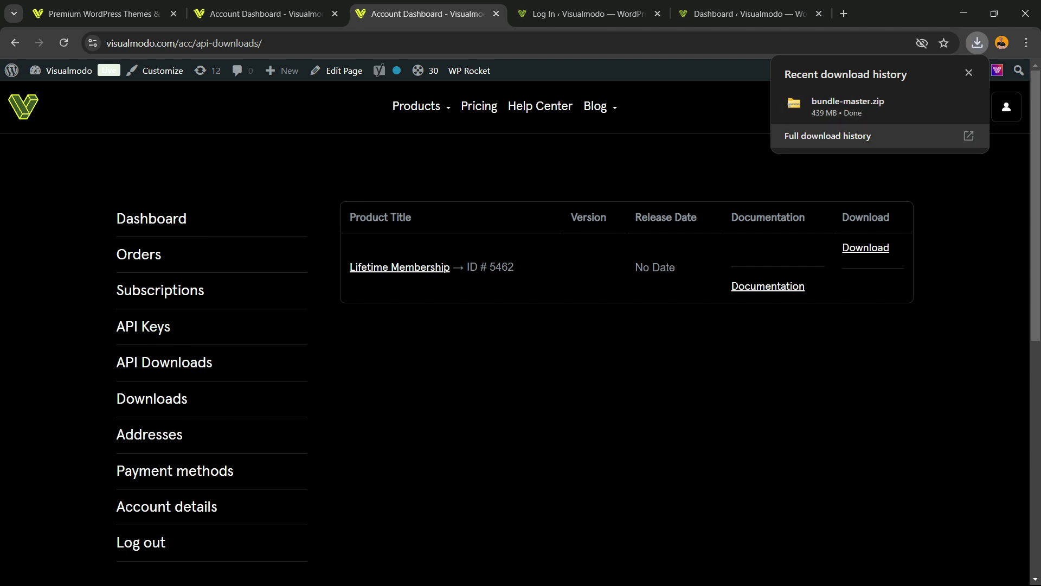
mouse_move(879, 106)
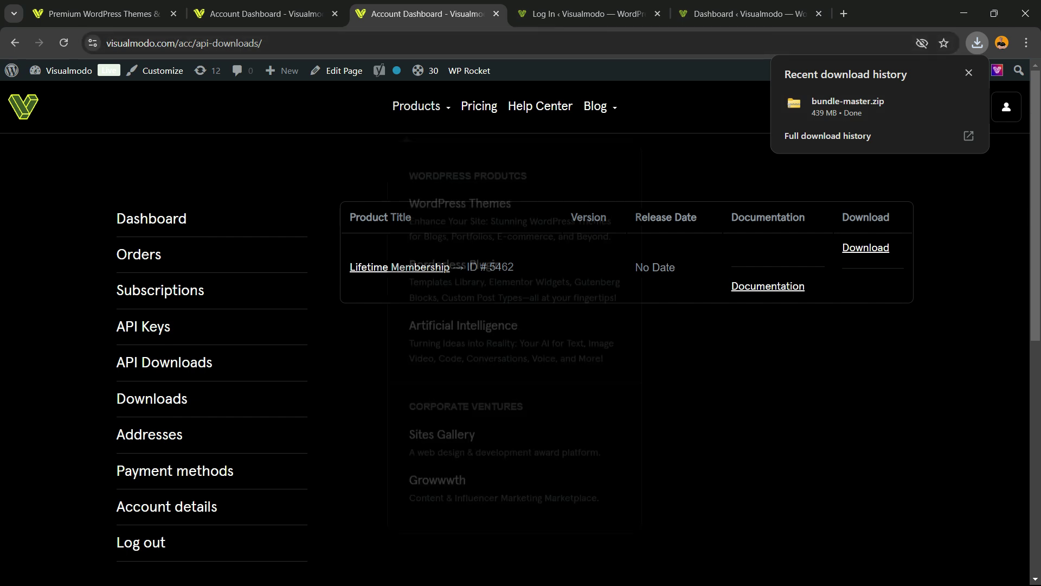
Return to the WordPress Themes catalogue and open the product page of the IT WordPress Theme
mouse_move(417, 106)
left_click(460, 195)
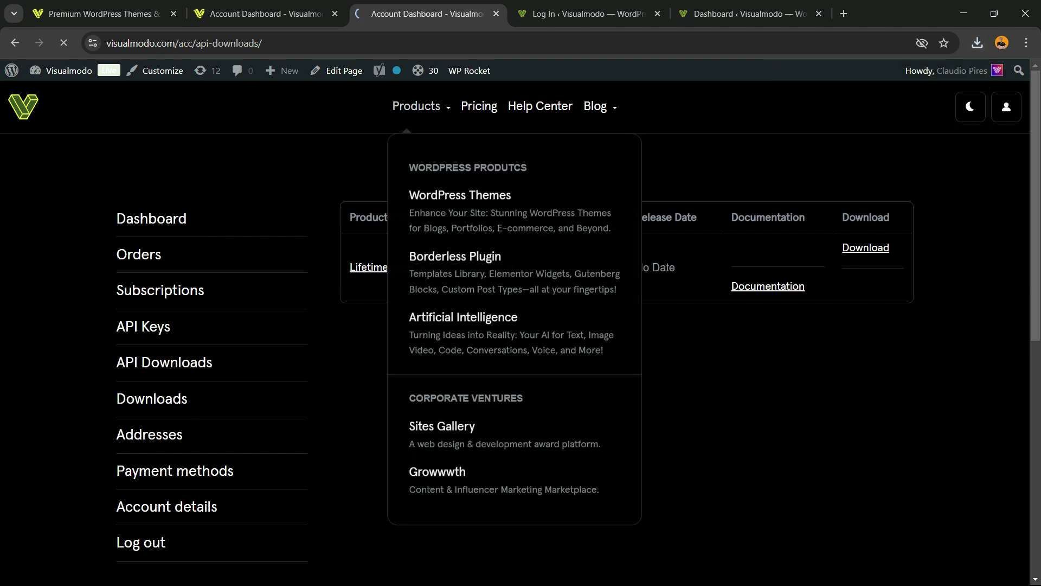
scroll(515, 358, "down", 10)
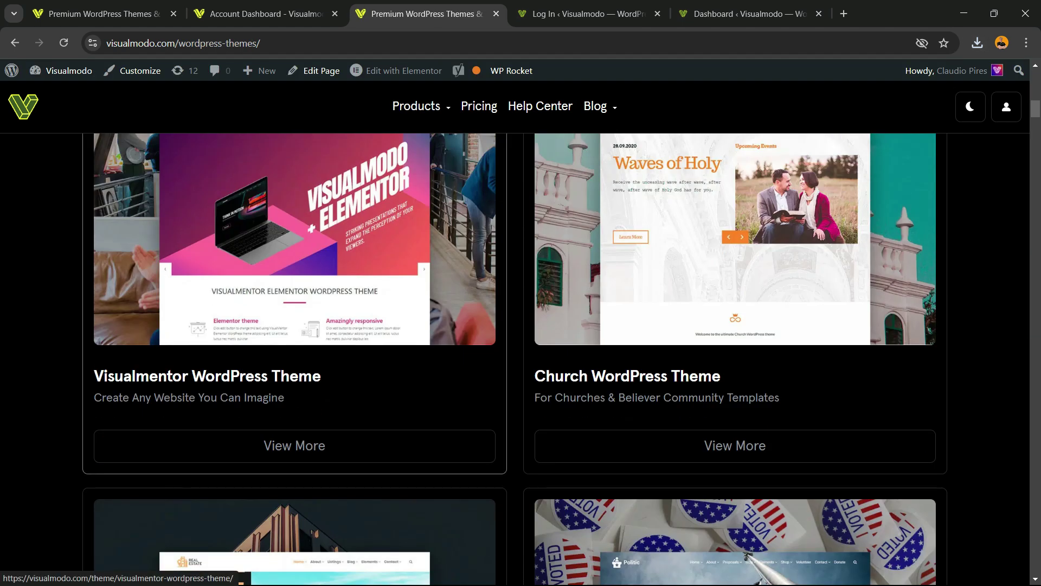
scroll(294, 358, "down", 10)
scroll(295, 244, "down", 5)
scroll(295, 358, "down", 3)
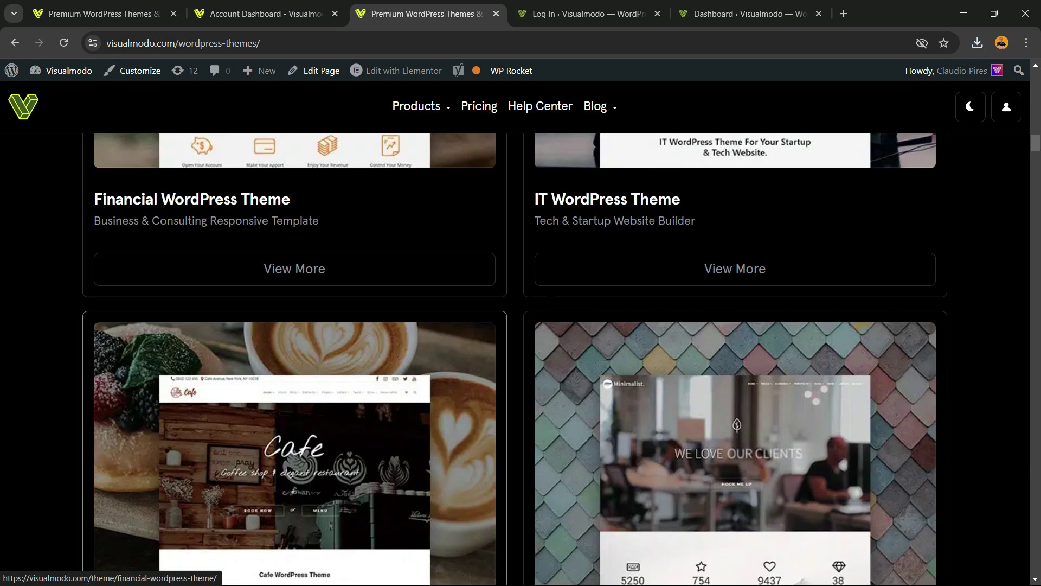
scroll(735, 358, "up", 6)
left_click(735, 357)
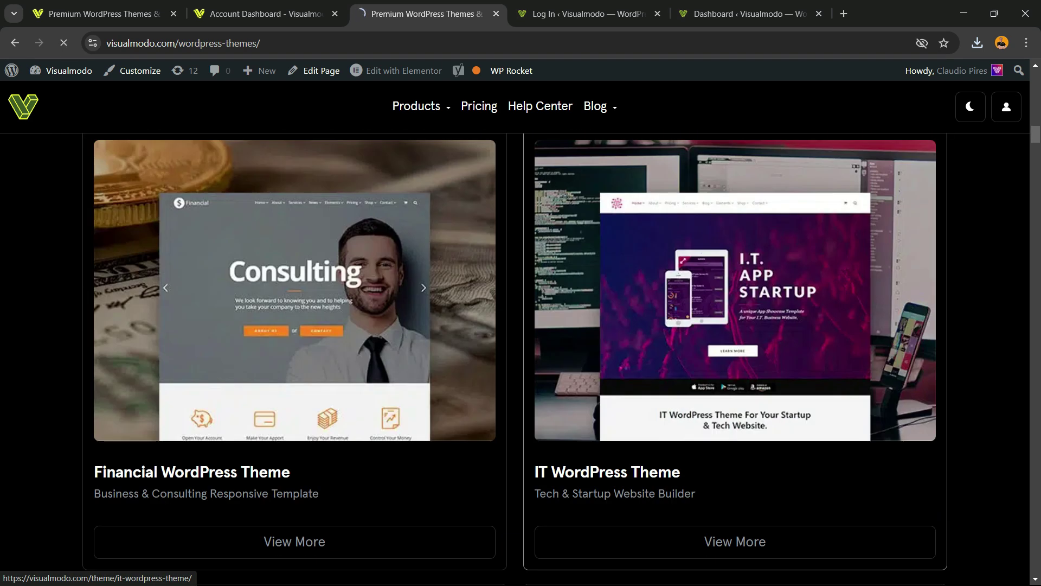
Launch the live preview of the IT WordPress Theme and examine its demo home page
scroll(778, 380, "down", 5)
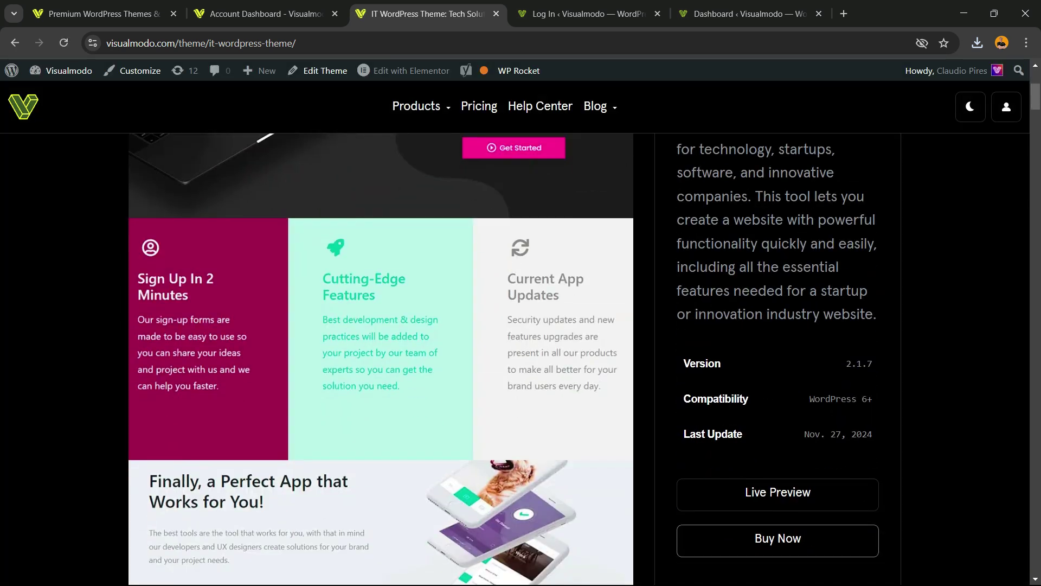
left_click(791, 492)
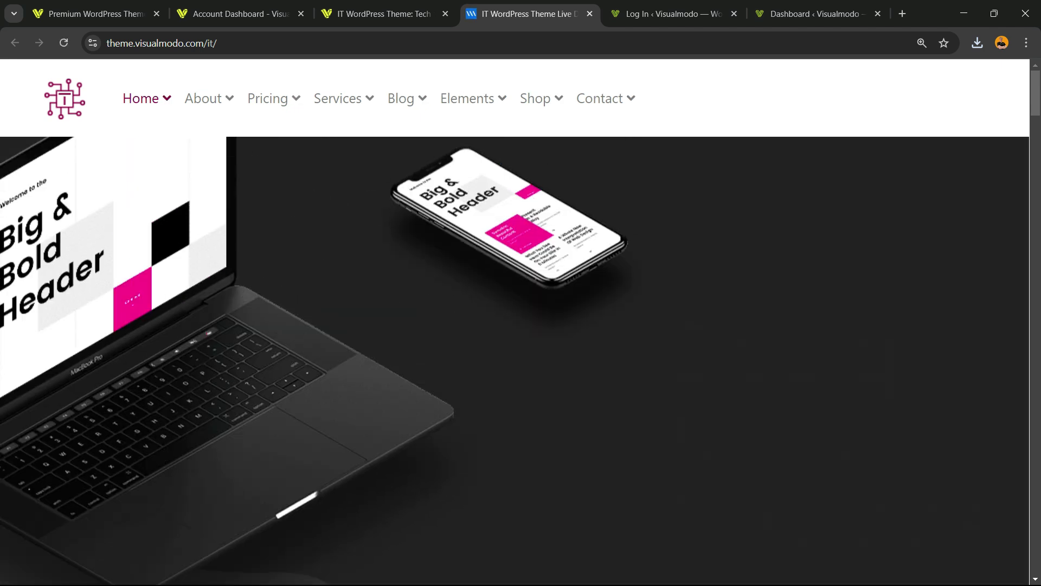
scroll(515, 358, "down", 5)
scroll(516, 358, "down", 10)
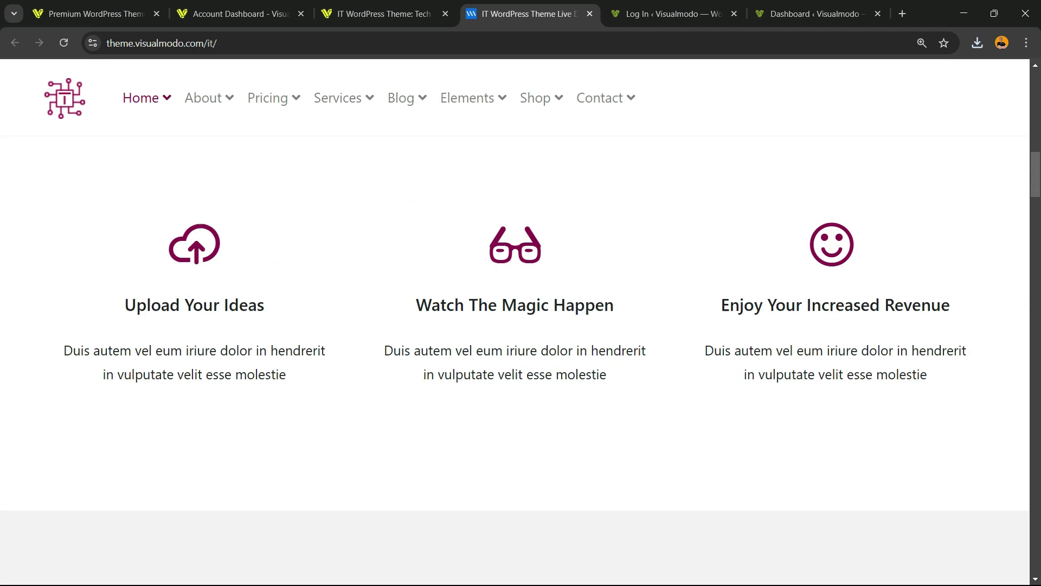
scroll(515, 358, "down", 15)
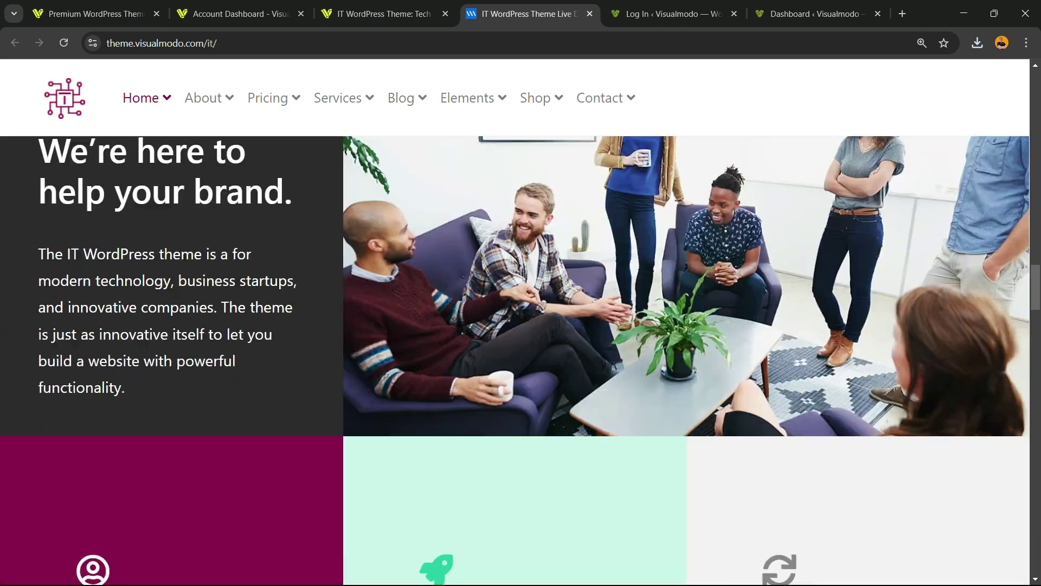
scroll(516, 358, "down", 15)
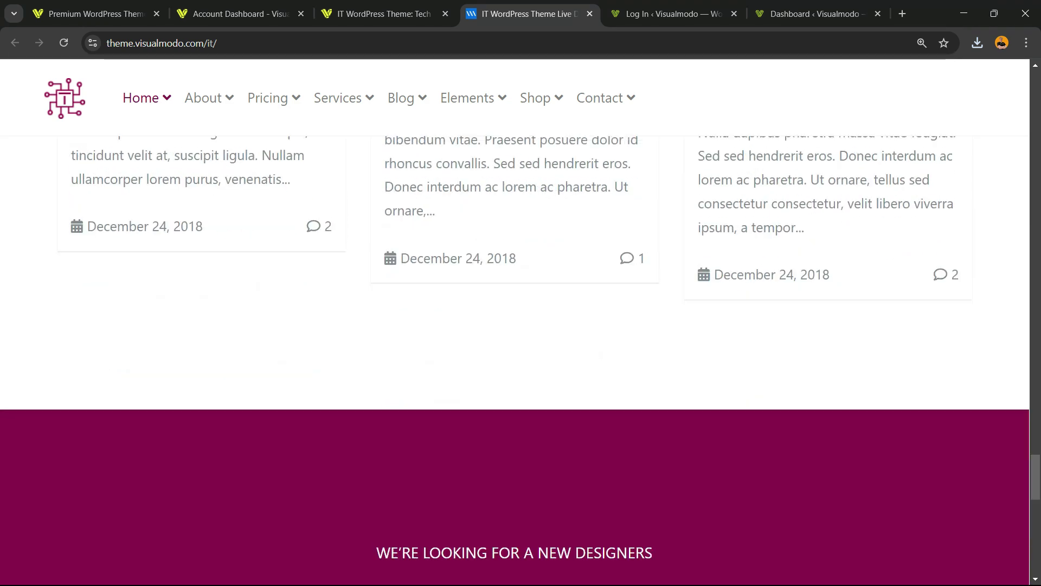
Close the sandbox site's login page and open the installed themes overview in its WordPress dashboard
key("ctrl+Tab")
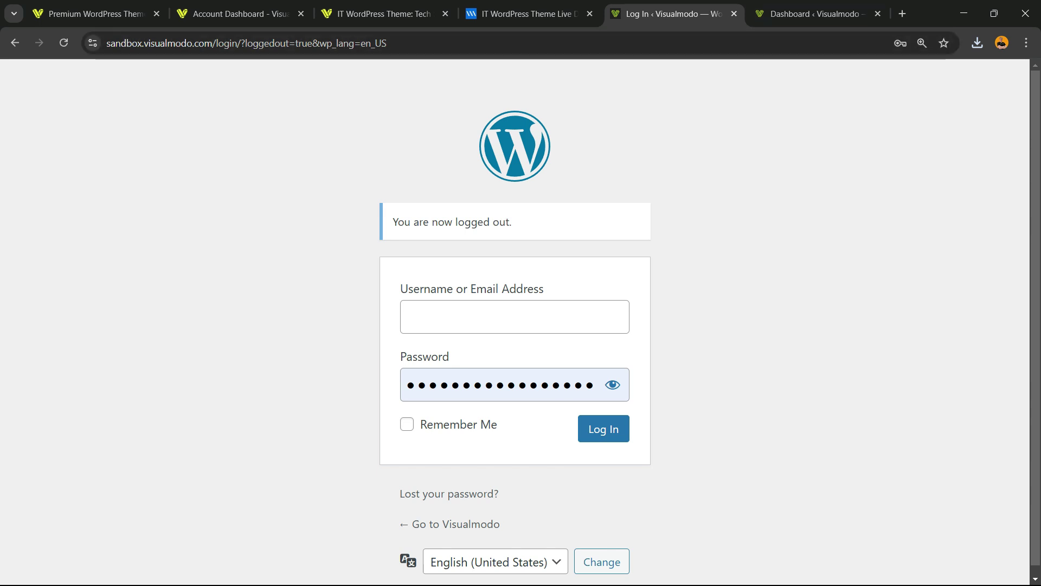
left_click(735, 14)
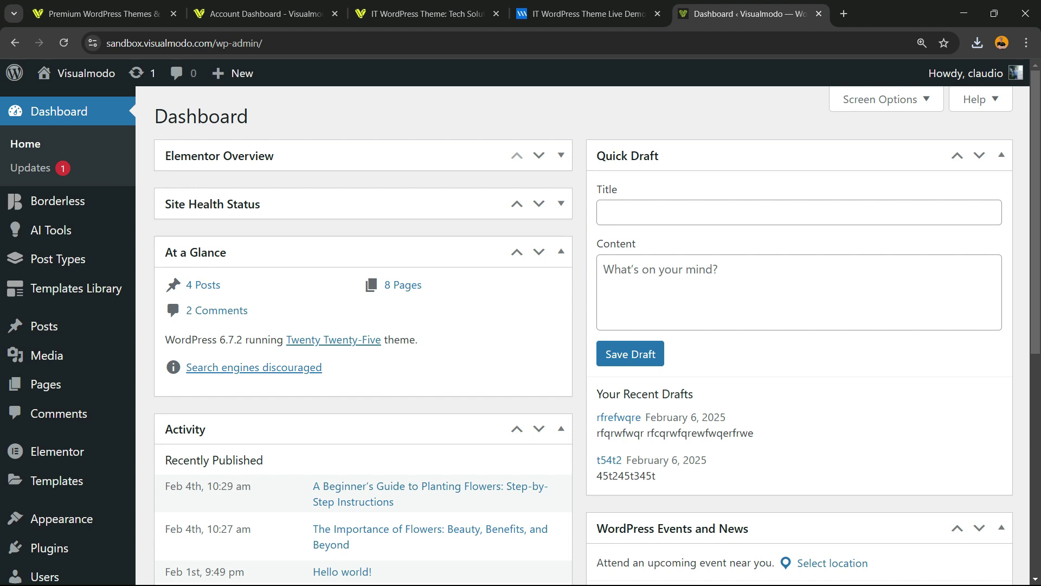
scroll(54, 260, "down", 2)
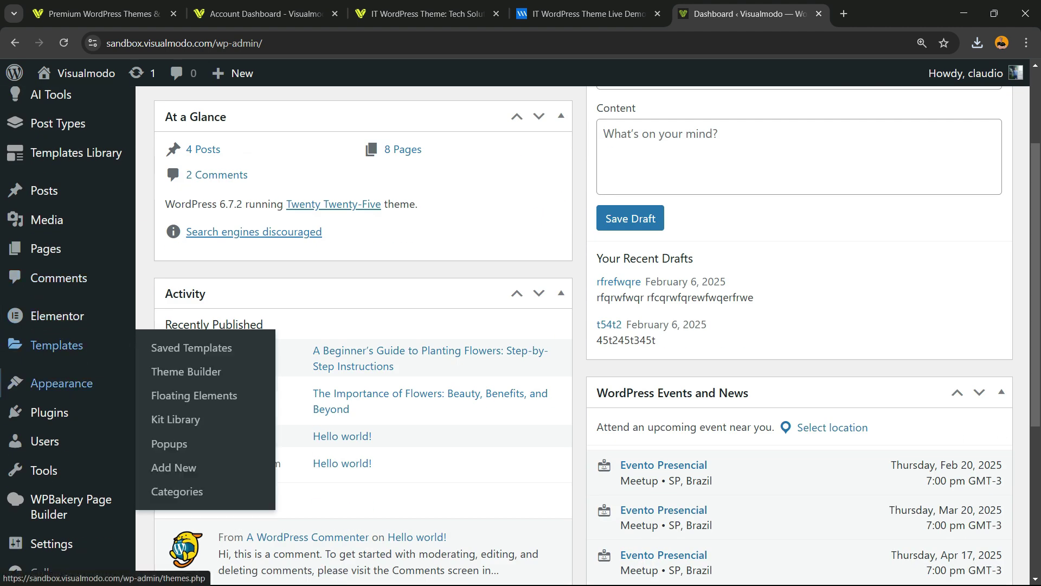
mouse_move(60, 383)
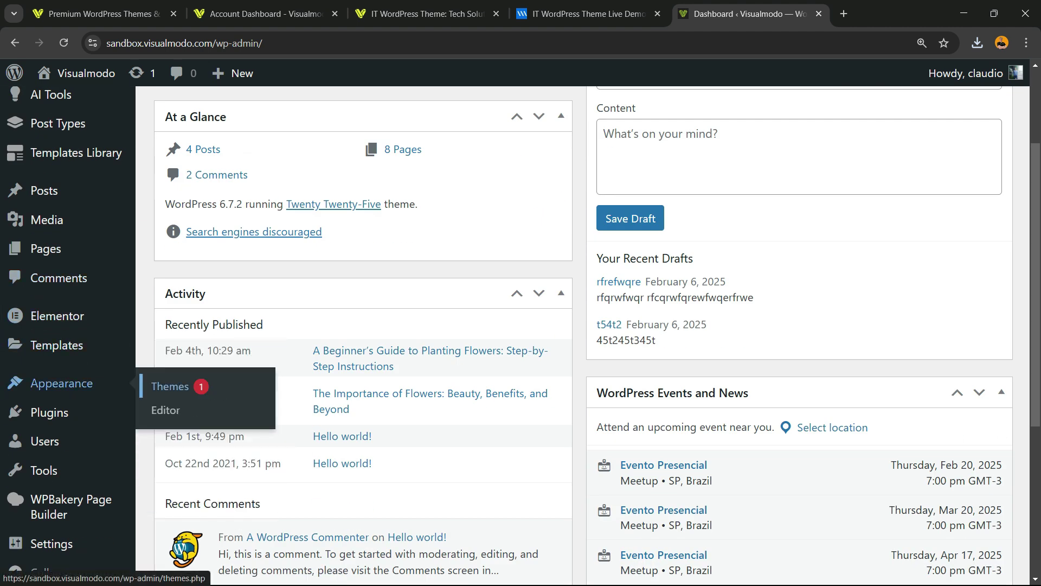
left_click(164, 386)
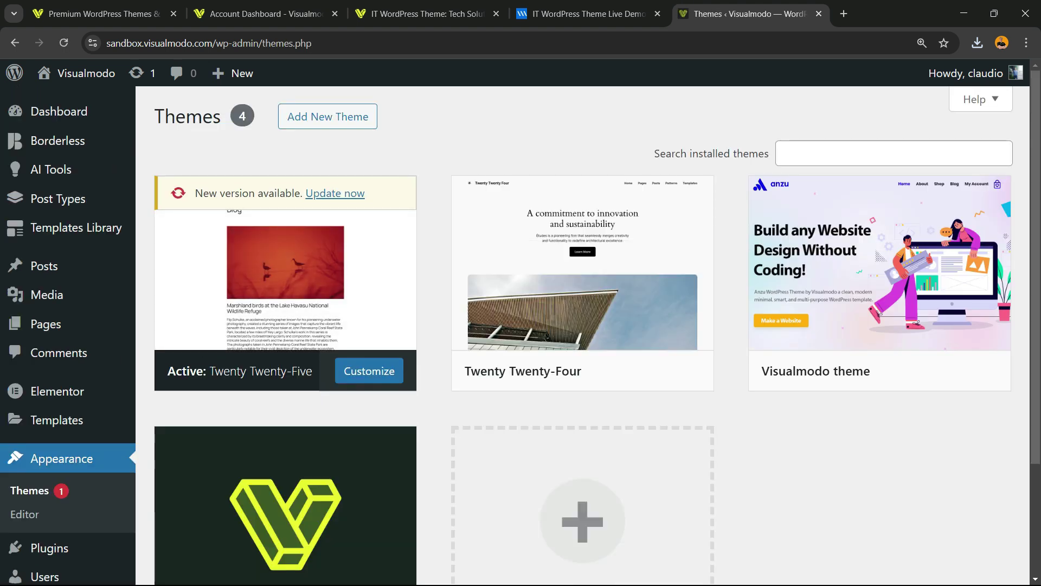
Start adding a new theme and bring up the form for uploading a theme in .zip format
double_click(187, 116)
left_click_drag(369, 117, 277, 117)
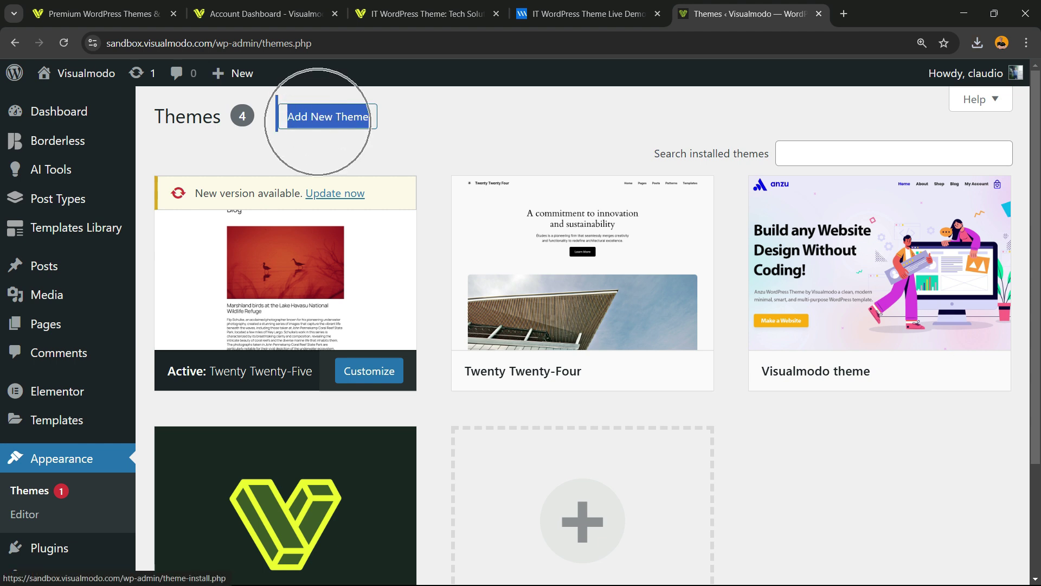
left_click(318, 117)
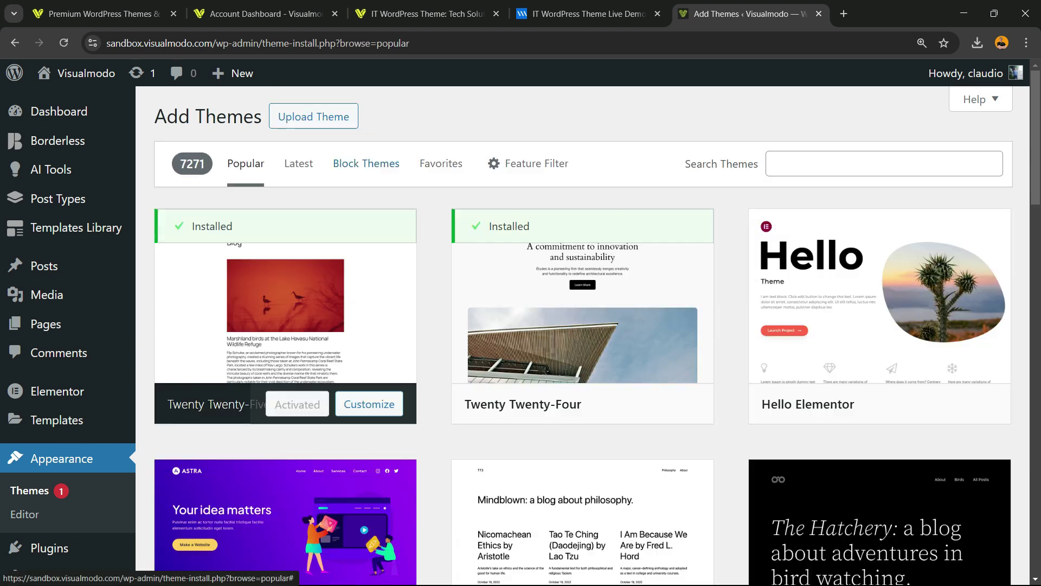
left_click_drag(360, 118, 273, 116)
left_click(310, 117)
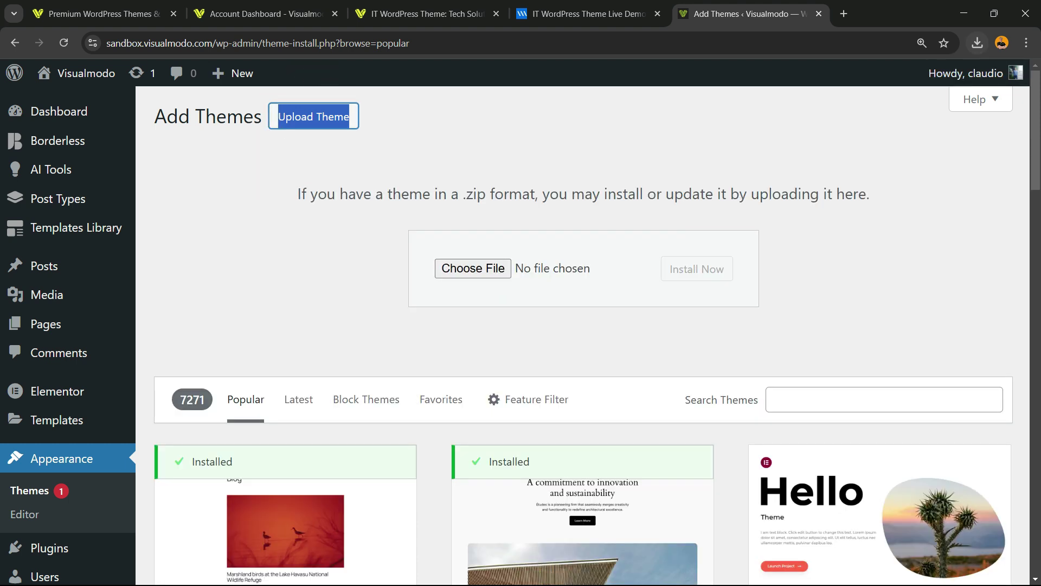
Open the downloaded bundle-master.zip in File Explorer and look through the theme archives it contains
left_click(977, 43)
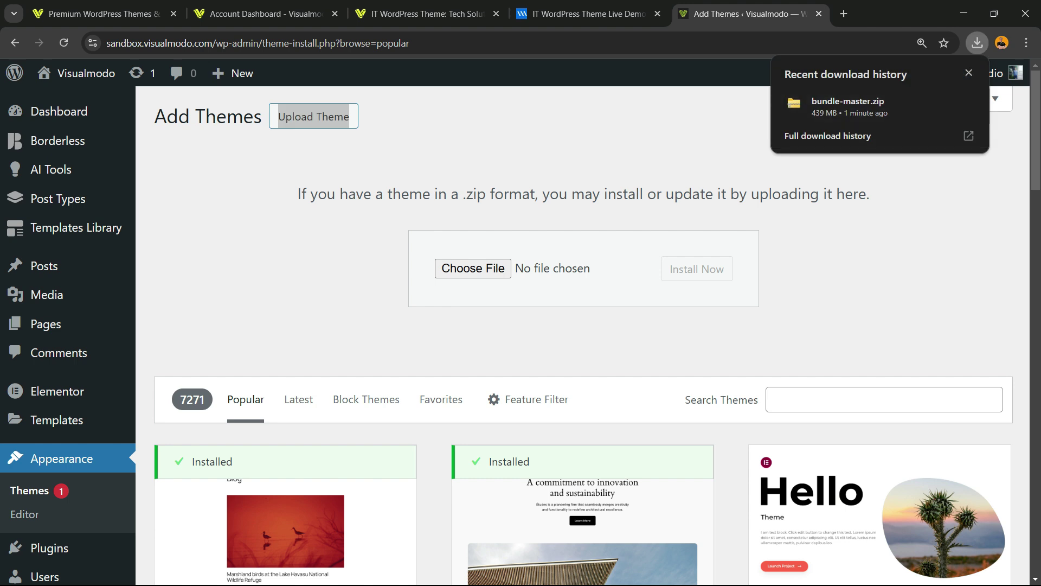
left_click(849, 106)
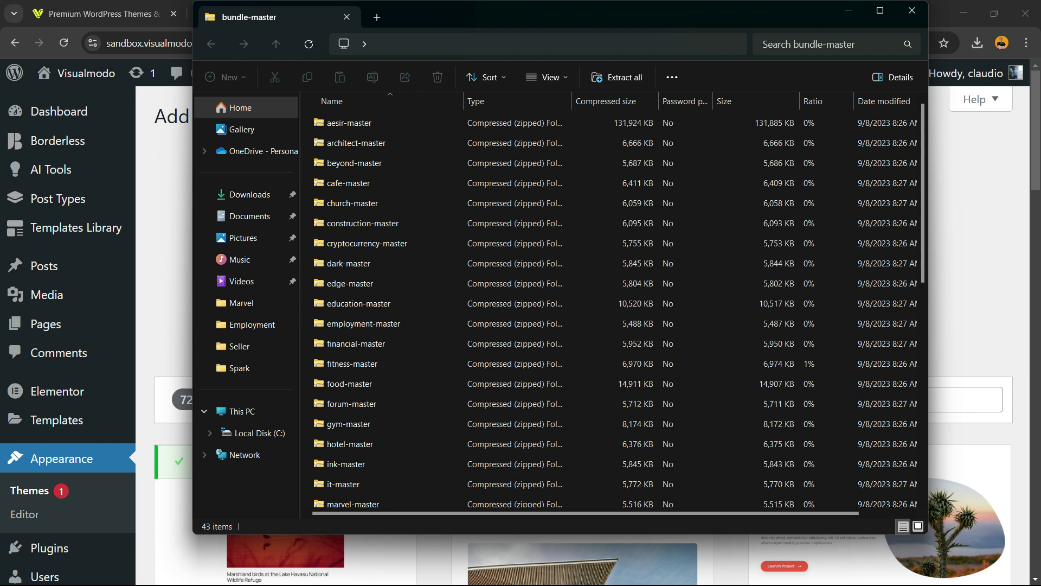
scroll(380, 304, "down", 7)
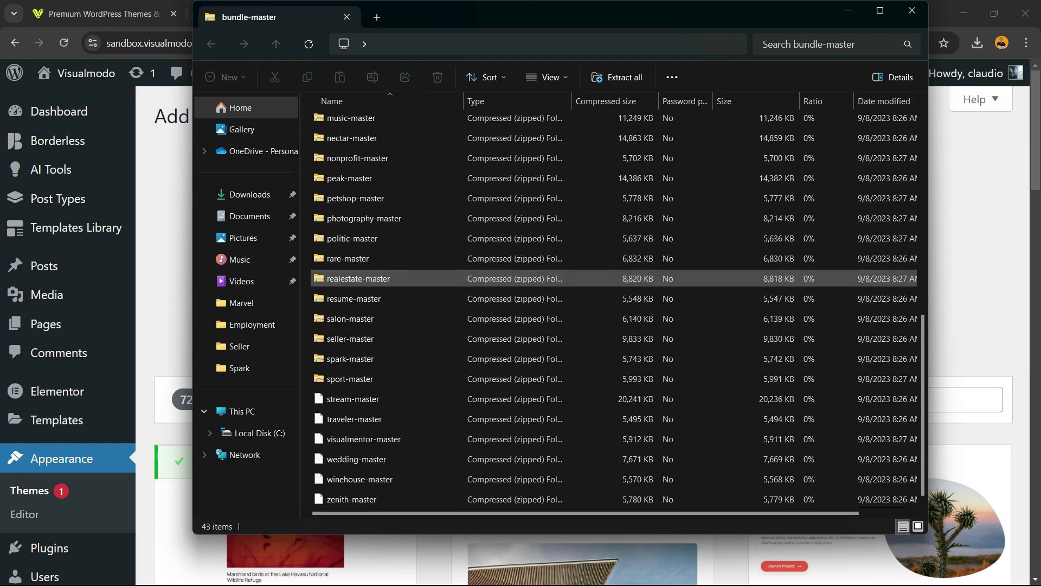
scroll(379, 280, "up", 7)
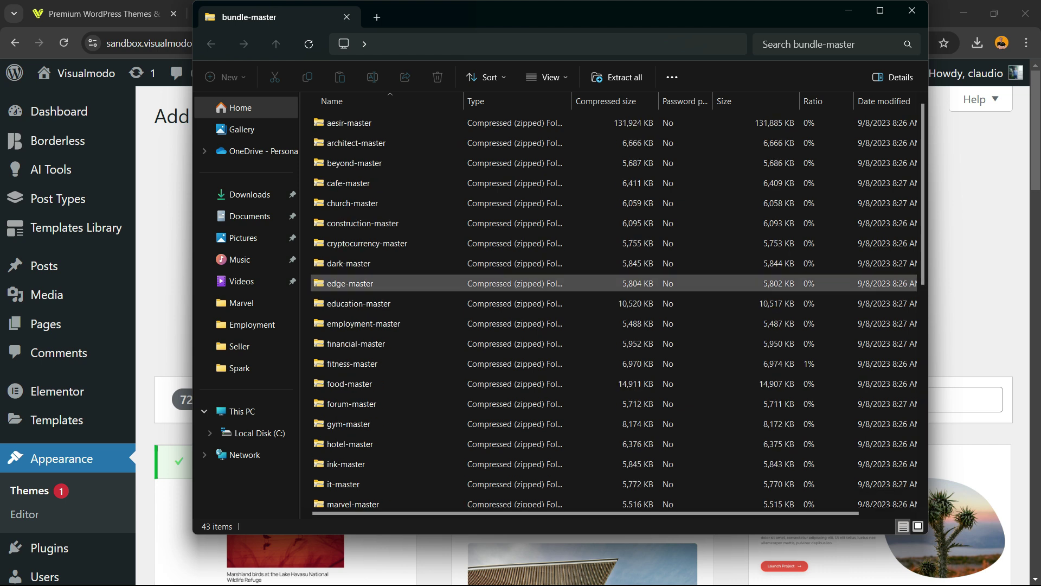
Copy the it and it-child zip archives from the Theme Files folder of it-master into the Downloads folder and open Downloads
scroll(379, 283, "down", 7)
scroll(379, 359, "up", 7)
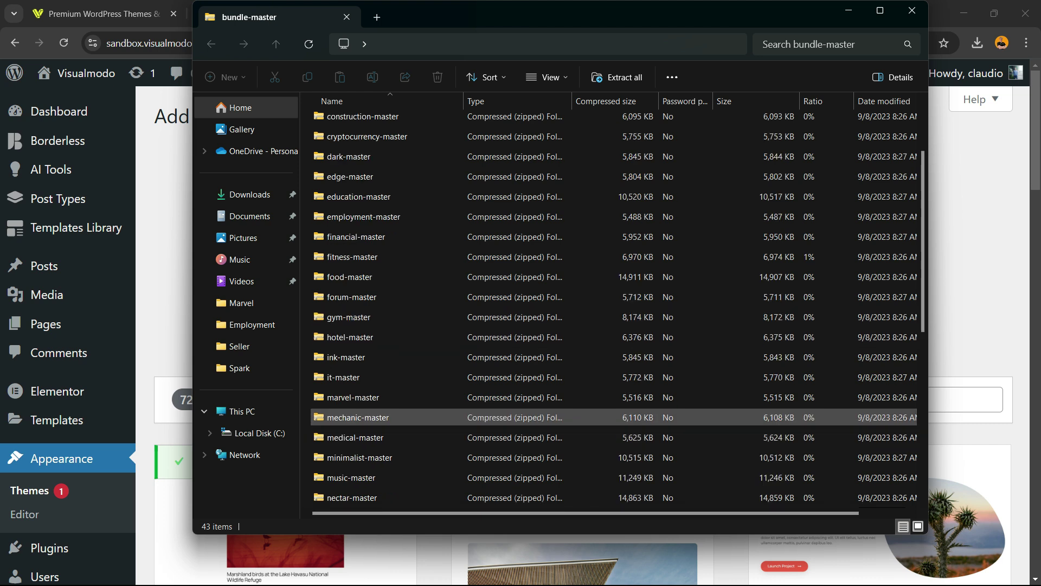
left_click(348, 377)
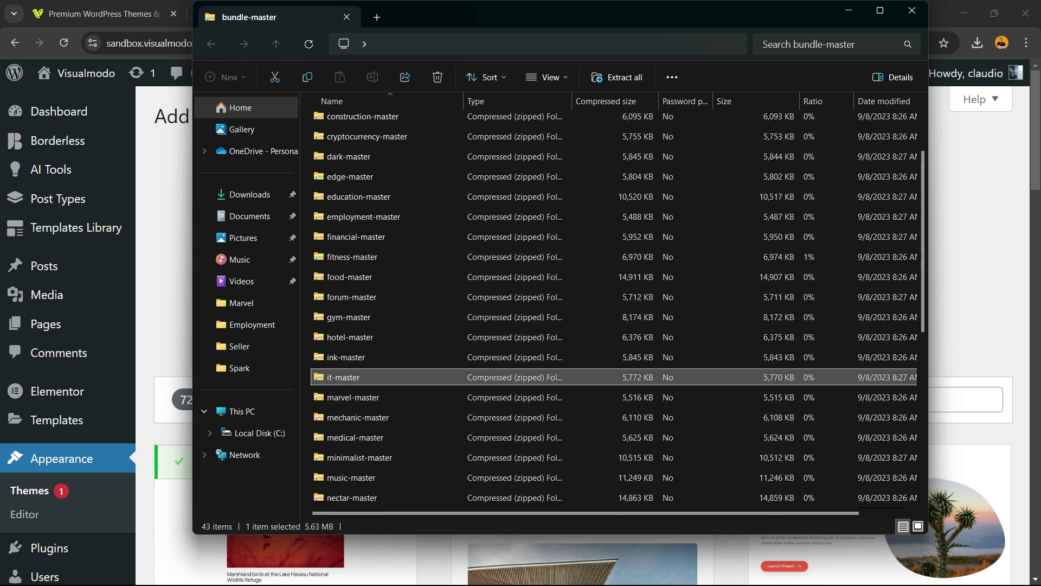
key("Return")
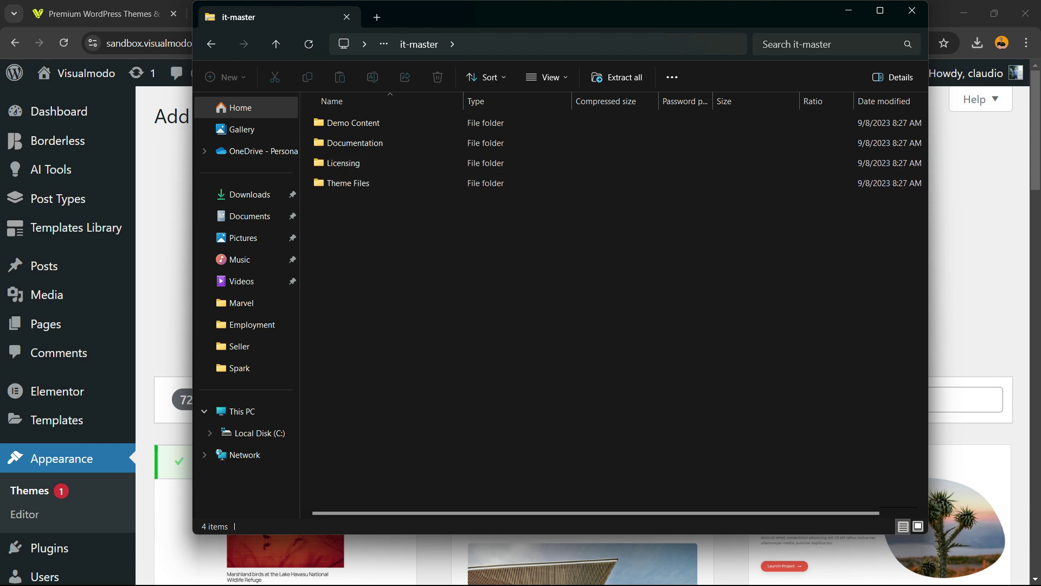
double_click(345, 182)
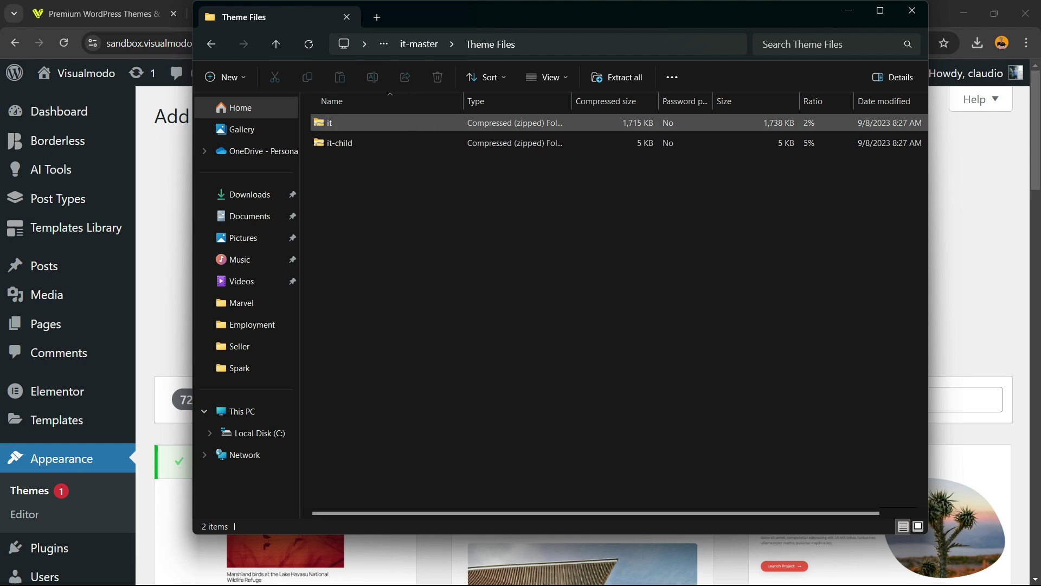
left_click_drag(364, 173, 236, 199)
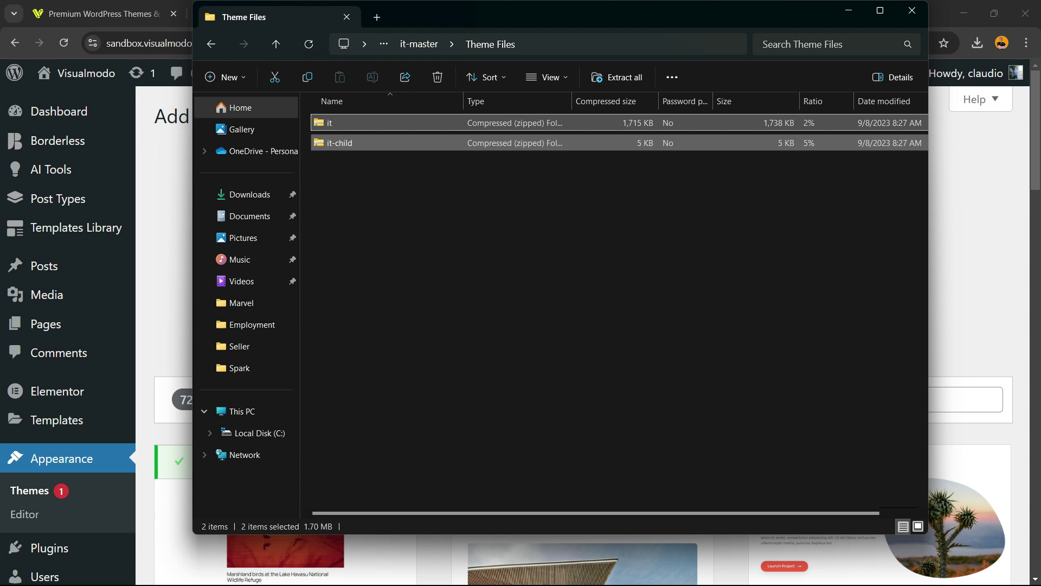
left_click(236, 194)
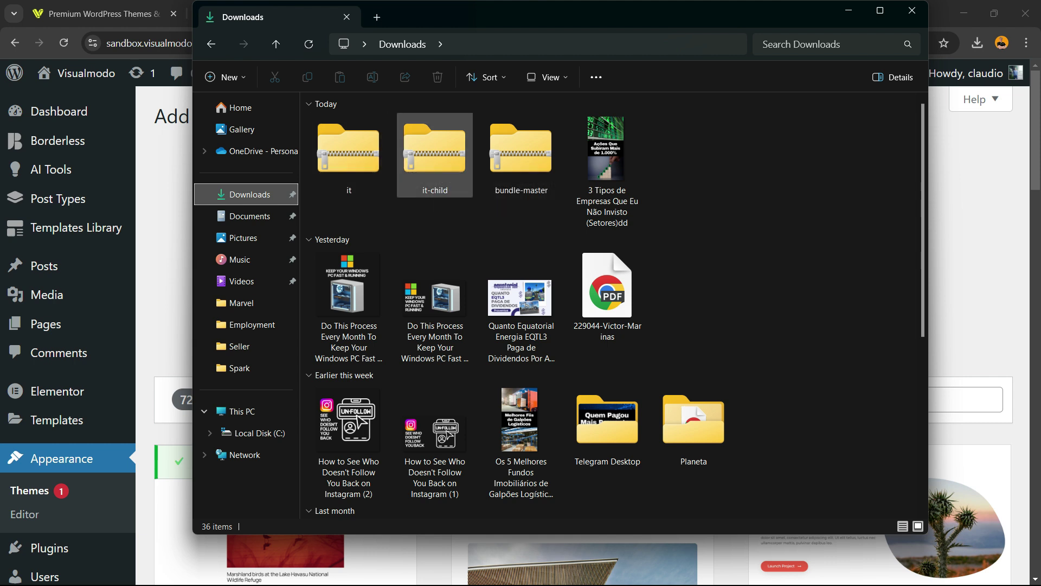
Reopen the bundle-master archive from the Downloads folder and browse its list of themes
double_click(521, 155)
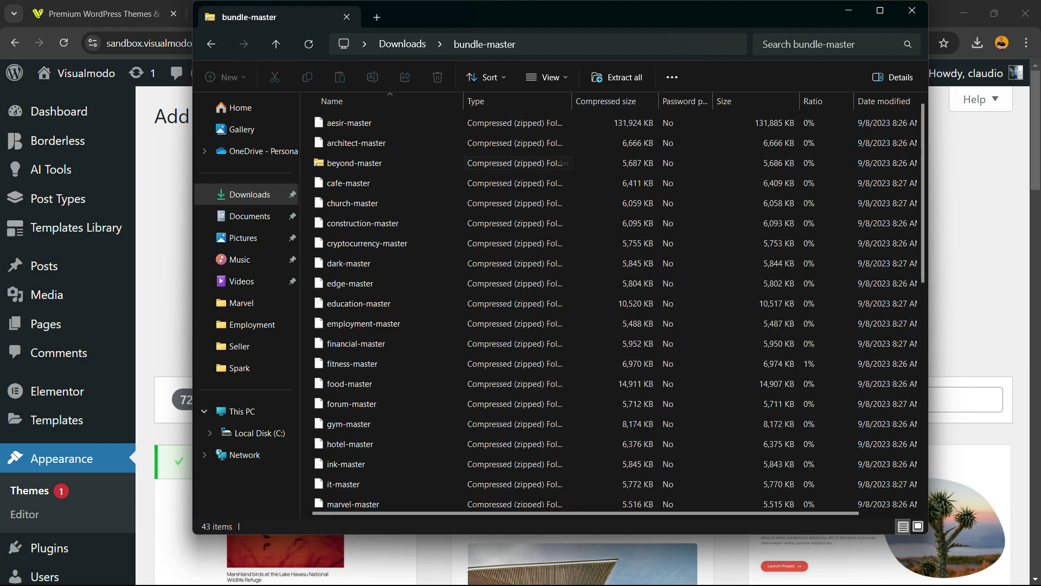
scroll(521, 239, "down", 4)
scroll(379, 244, "up", 4)
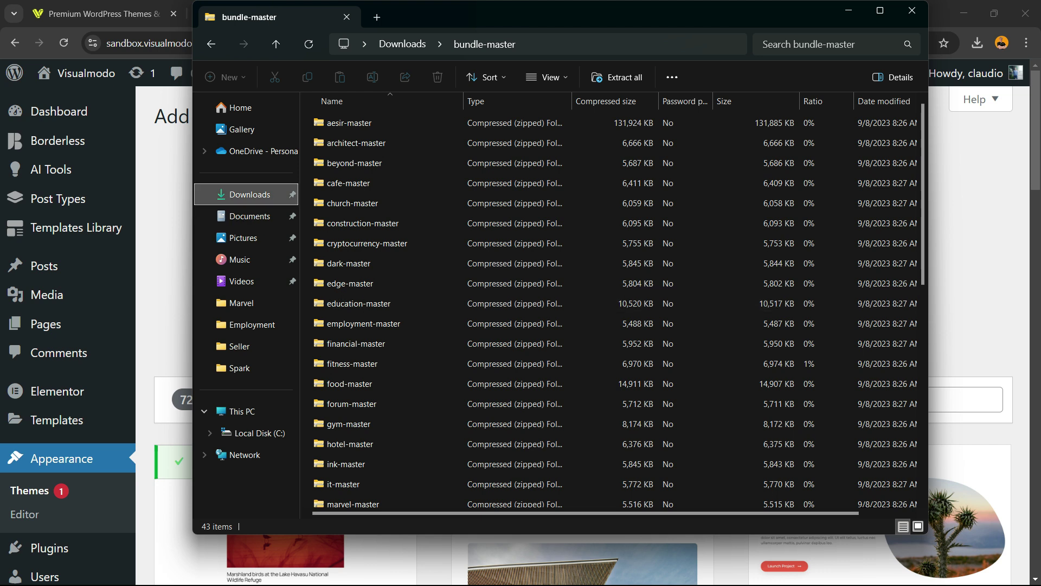
Return to the WordPress theme upload form in Chrome and choose it.zip from the Downloads folder as the theme file
key("alt+Tab")
left_click(472, 268)
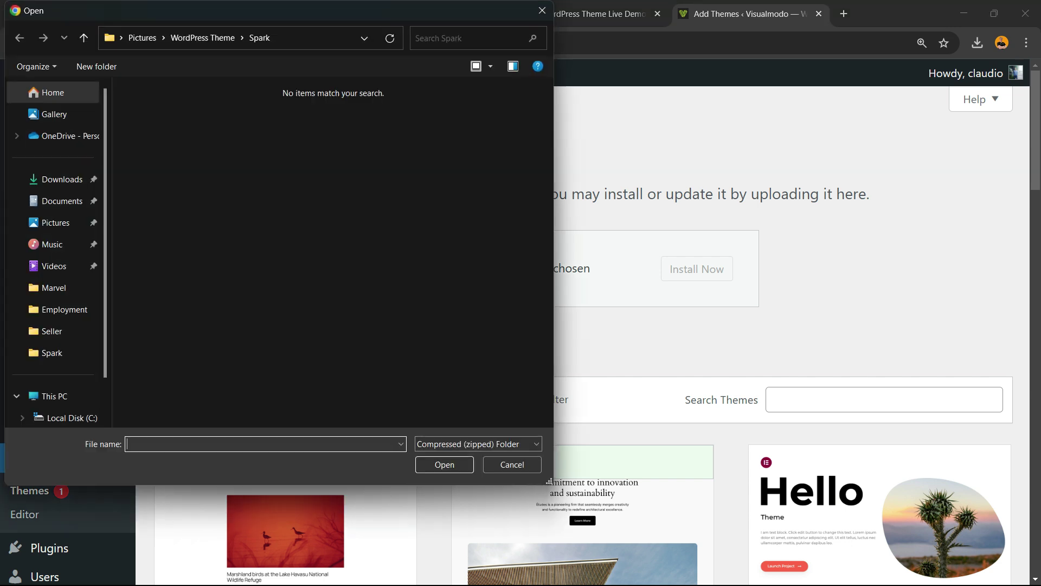
left_click(62, 179)
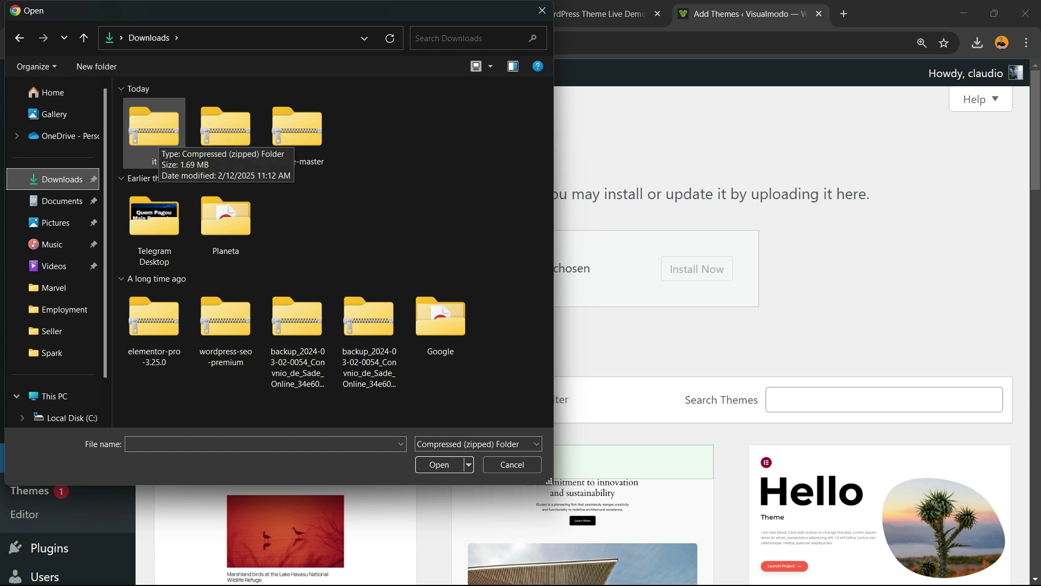
left_click(155, 133)
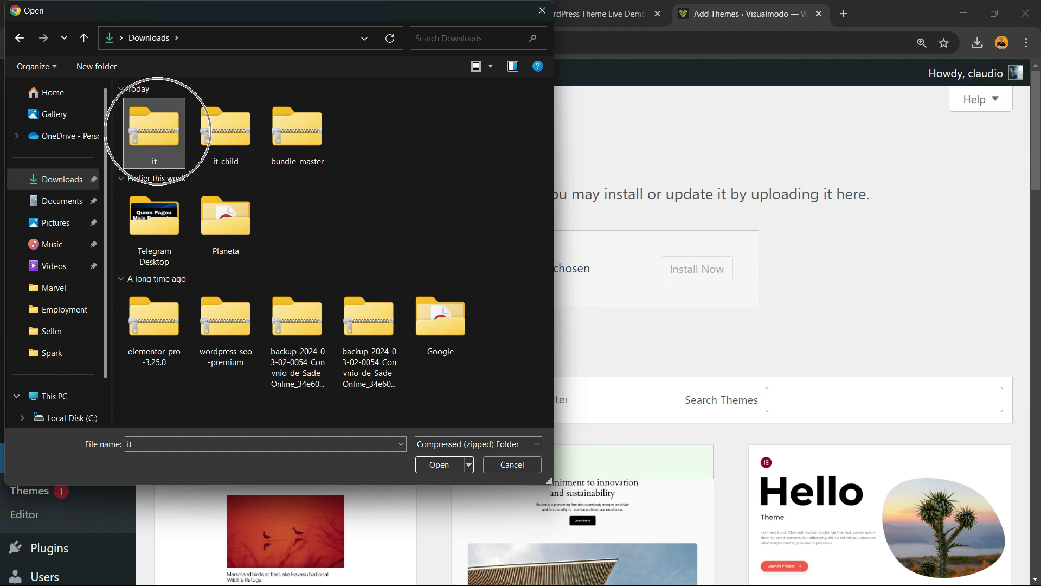
key("Return")
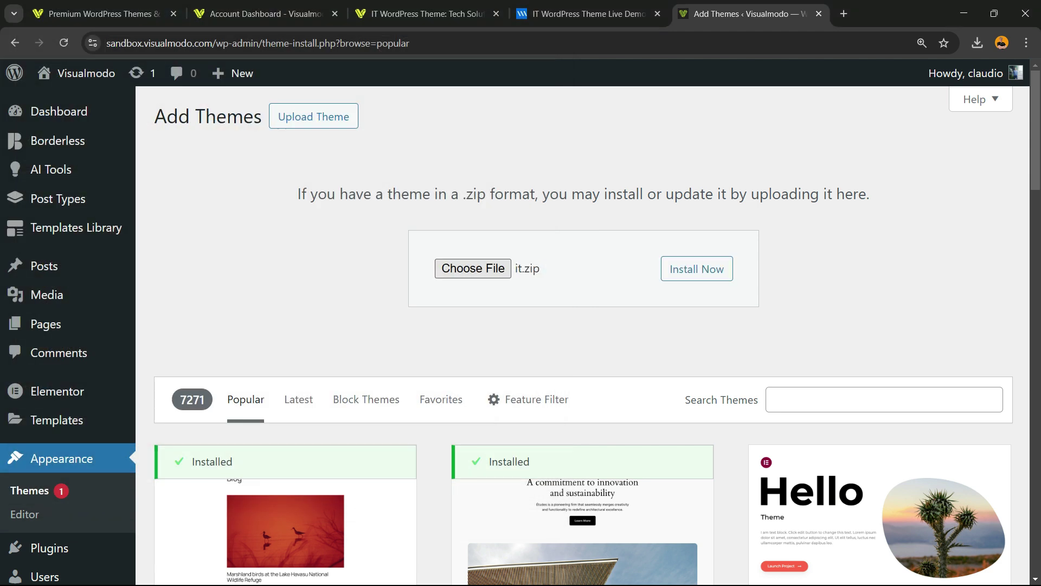
Install the theme from the chosen it.zip file and activate it on the site
left_click(696, 270)
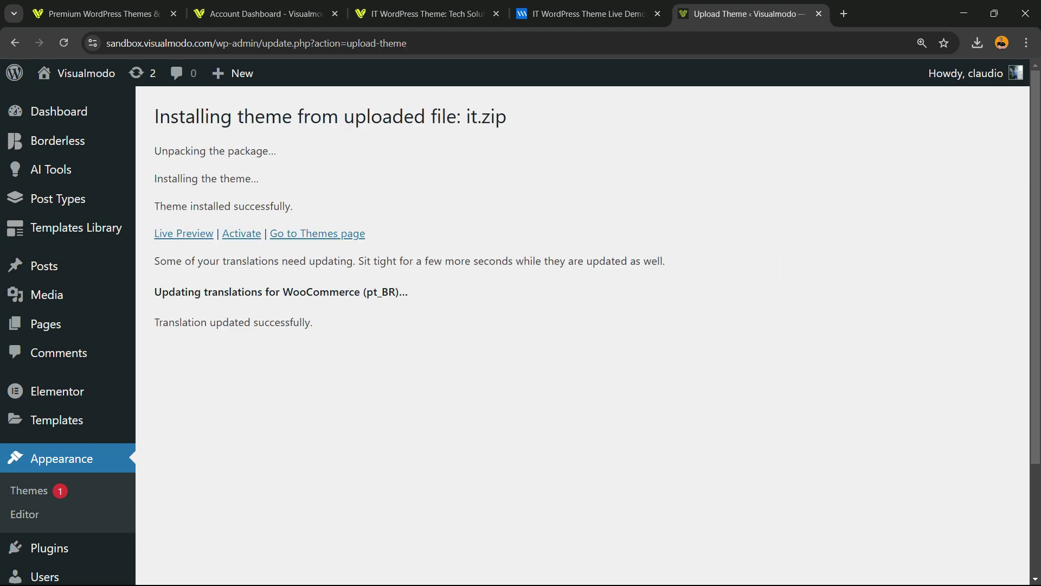
triple_click(212, 206)
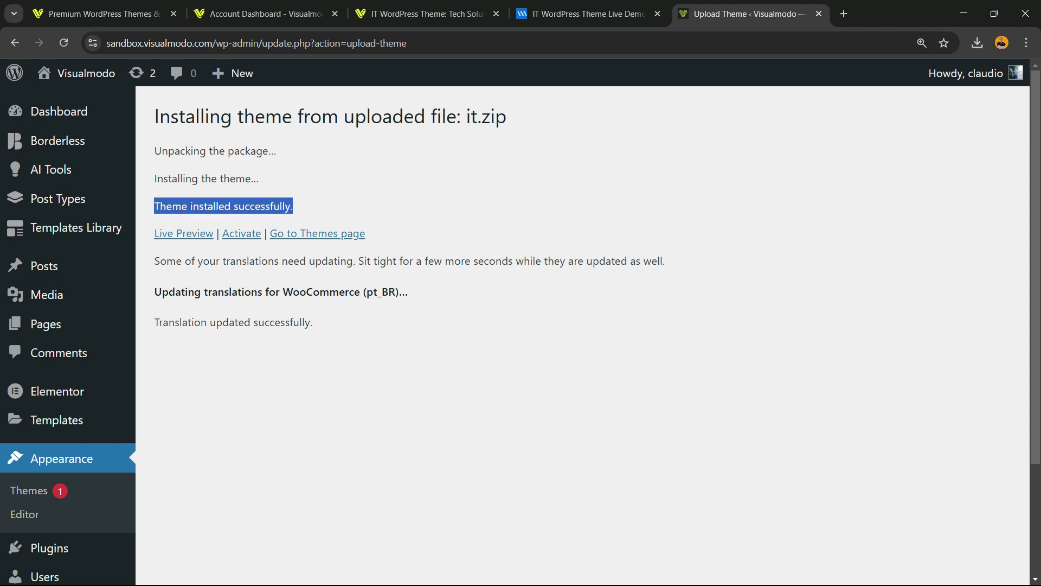
left_click(241, 233)
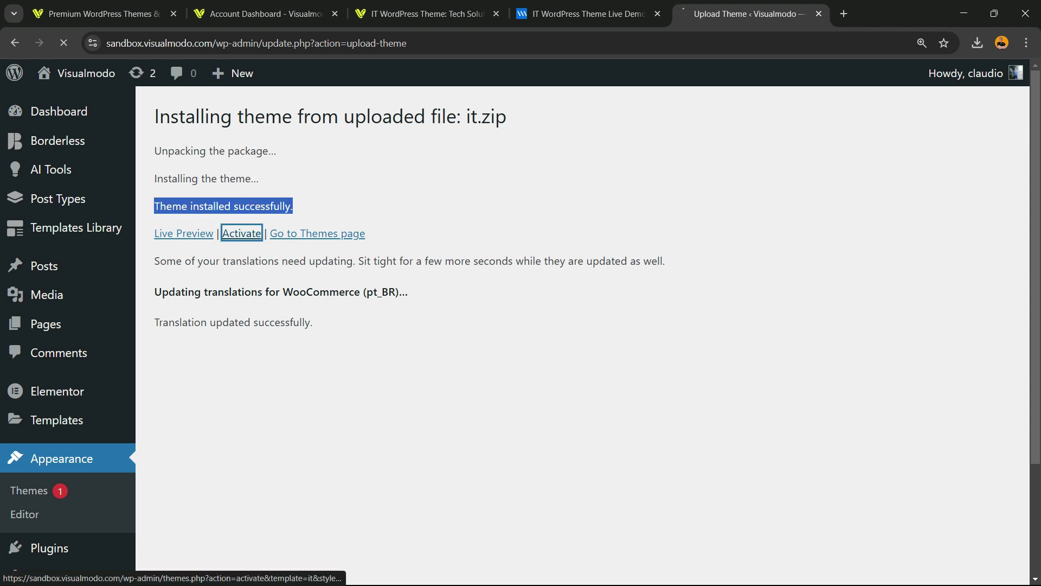